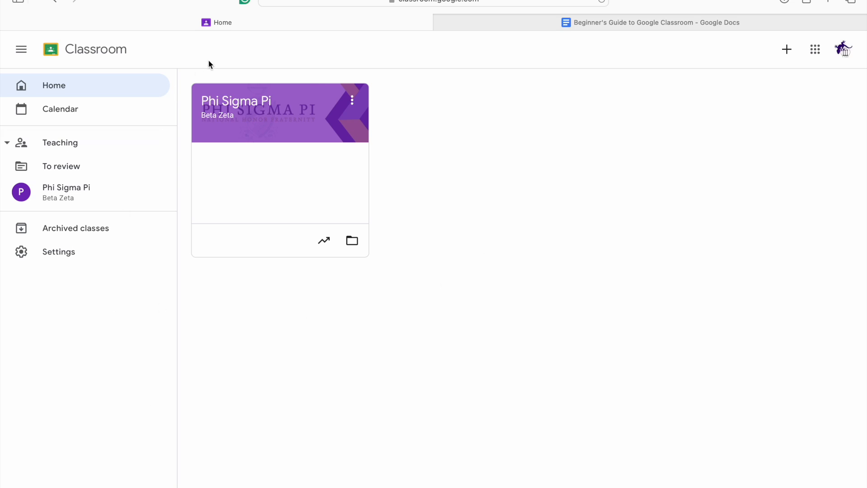
- Start a new quiz assignment in the Phi Sigma Pi class's classwork and title it "Example Event"
click(249, 101)
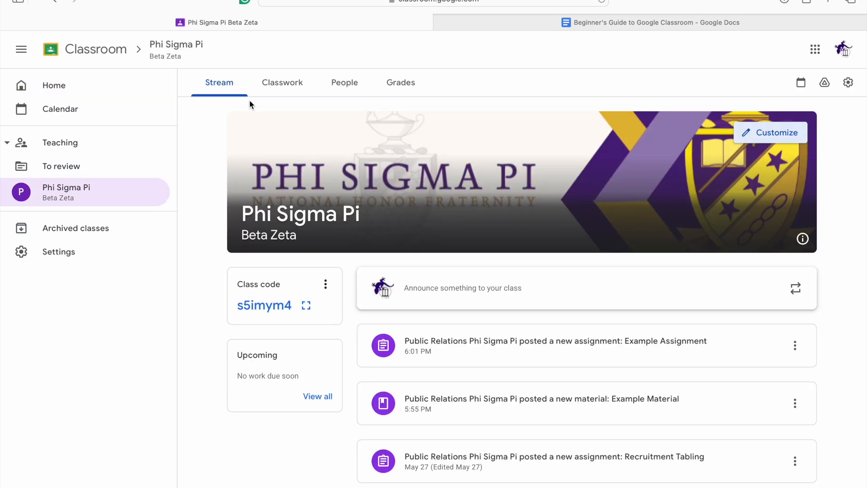
click(289, 83)
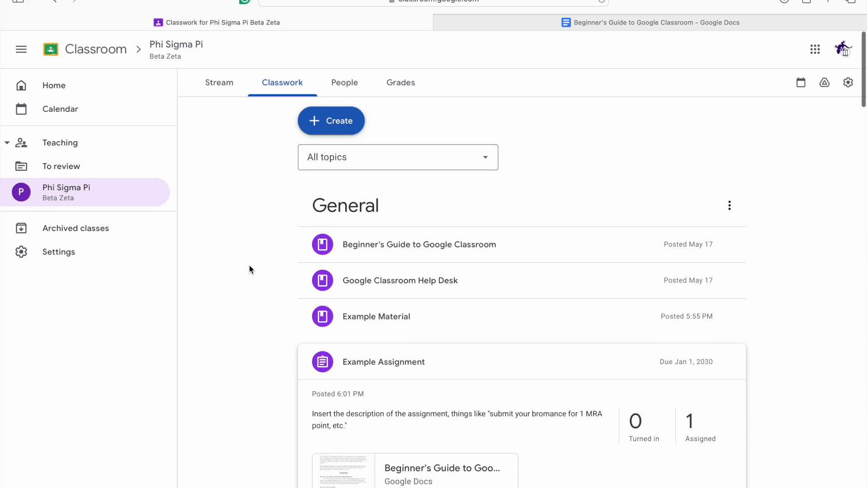
click(318, 122)
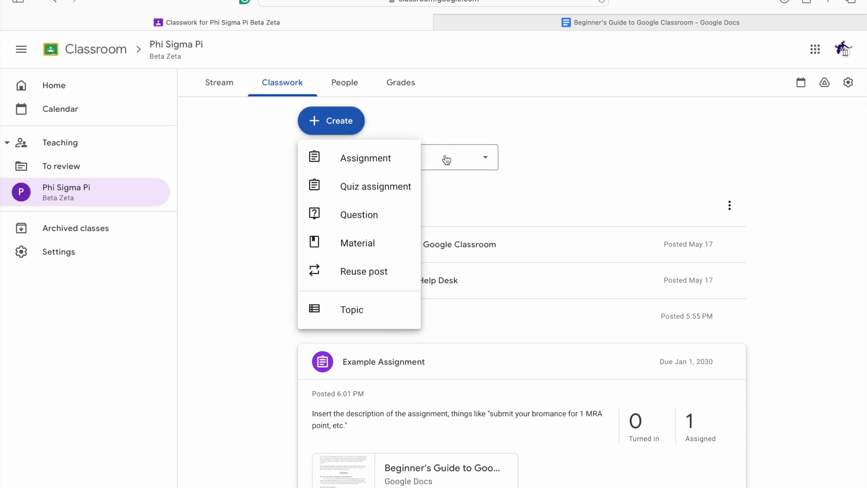
click(407, 187)
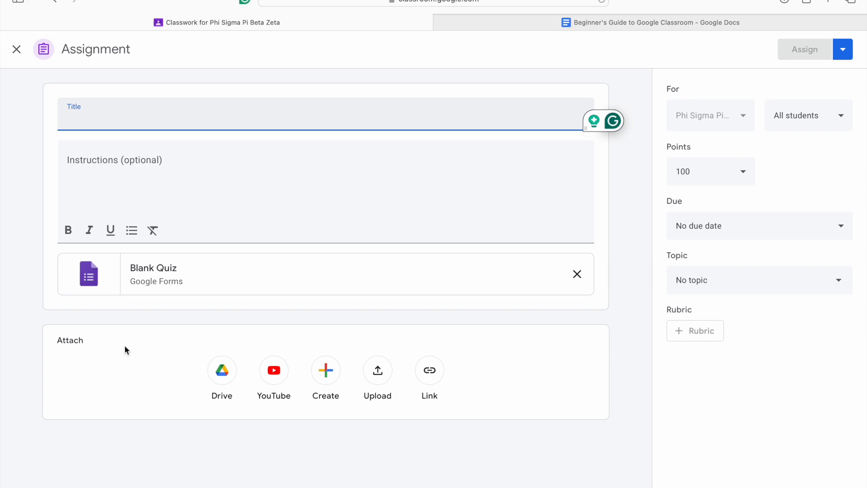
text(Example Event)
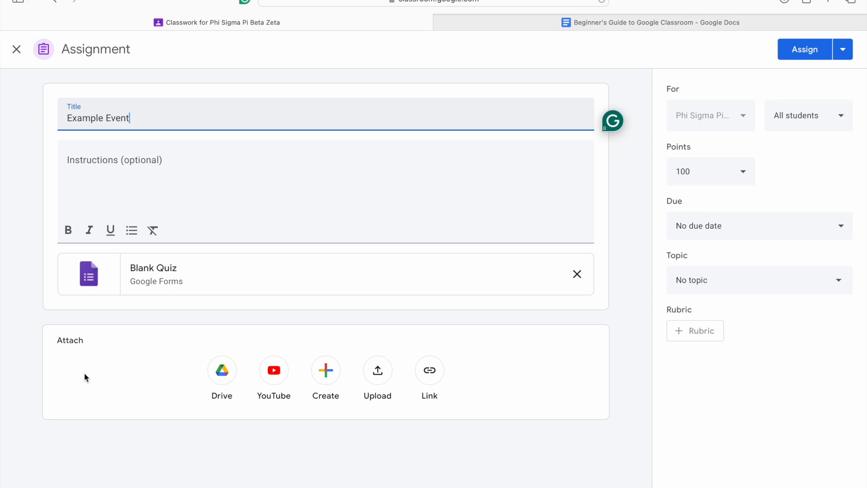
- Fill in the assignment instructions as a bulleted list: "Description of event", "Date", "TIME" and "LOCATION"
click(104, 174)
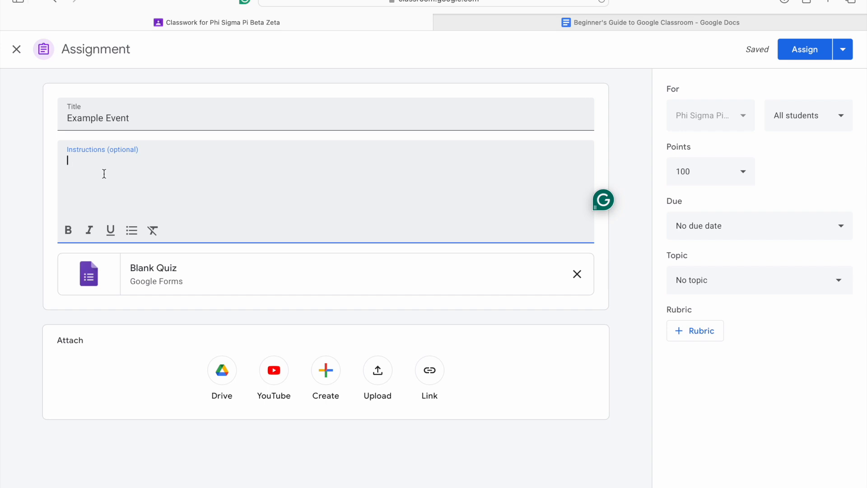
click(131, 230)
text(Description of event)
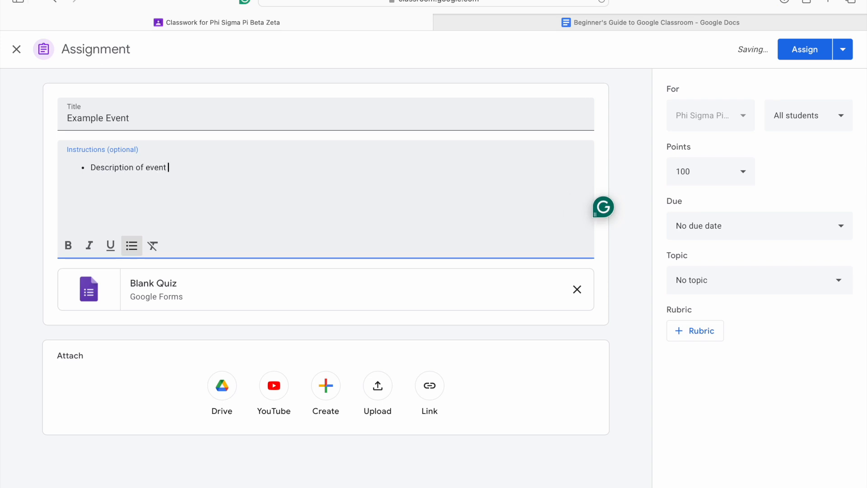
key(Return)
text(Date)
key(Return)
text(TIME)
key(Return)
text(LOCATION)
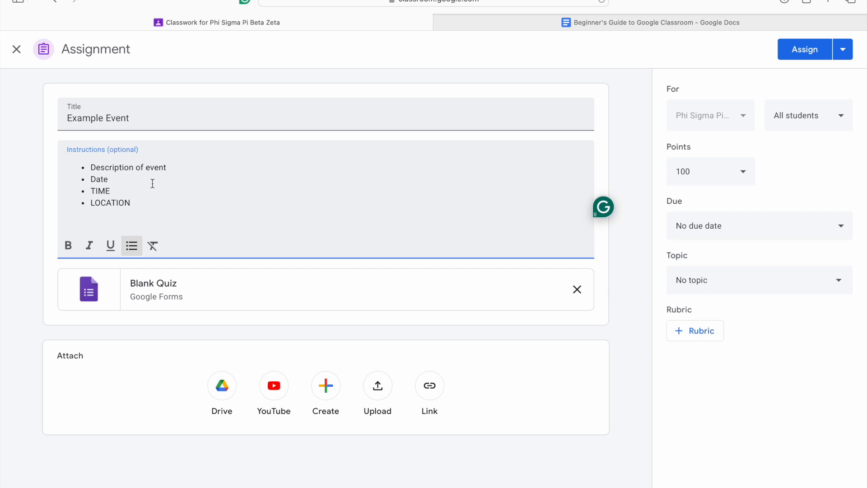
- Make the TIME and LOCATION bullets in the instructions bold
double_click(100, 179)
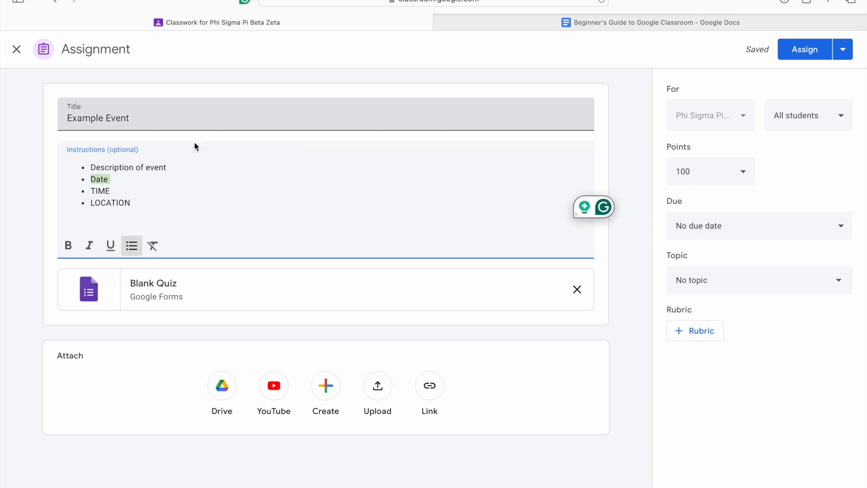
click(112, 185)
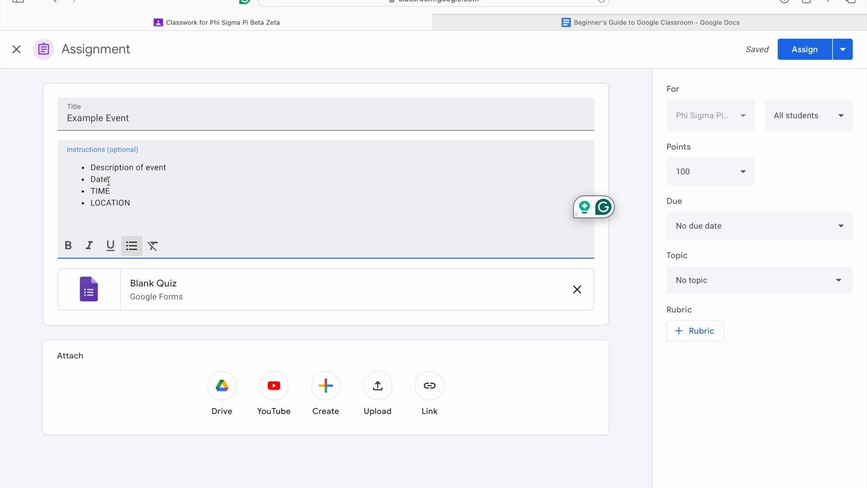
drag(90, 191, 131, 202)
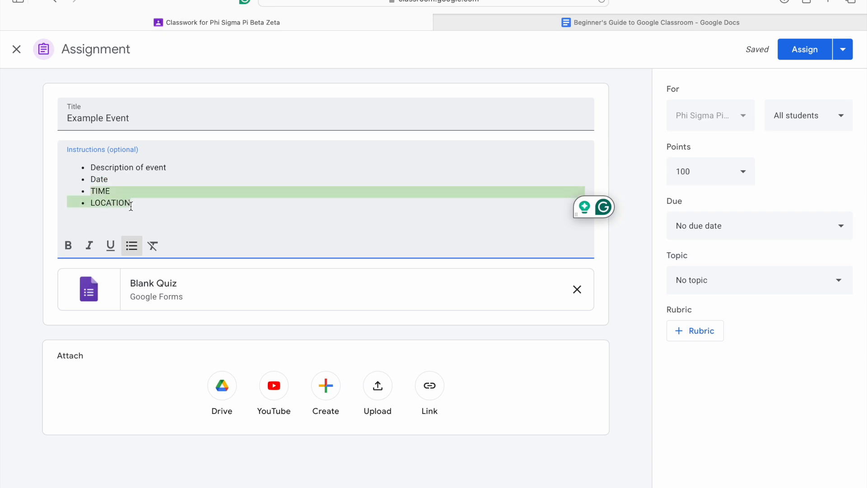
click(69, 247)
click(169, 186)
click(199, 210)
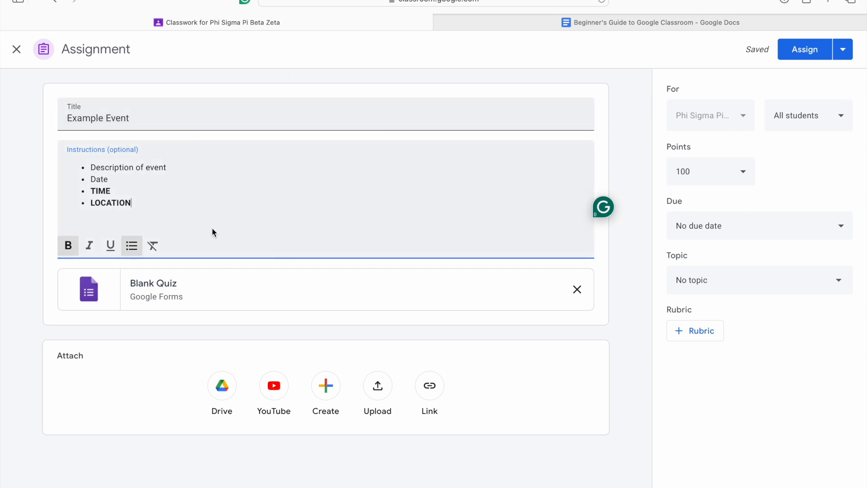
click(176, 223)
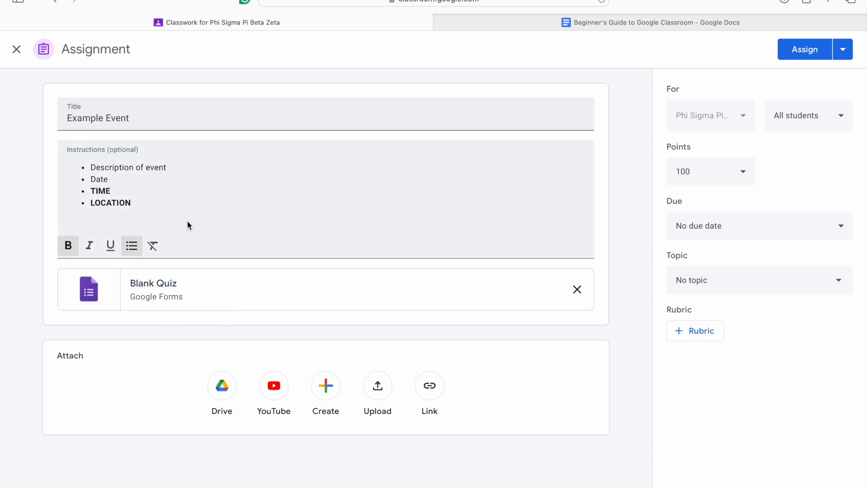
- Set the assignment's points to 1
click(707, 168)
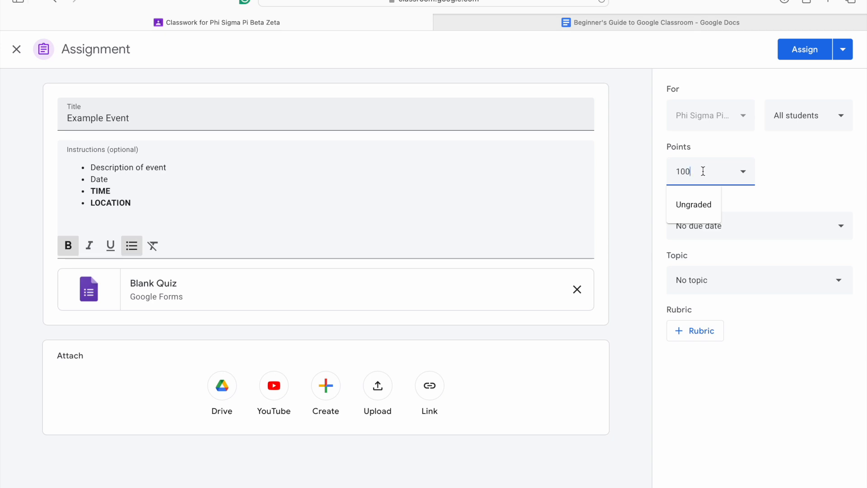
key(BackSpace)
key(BackSpace)
click(629, 158)
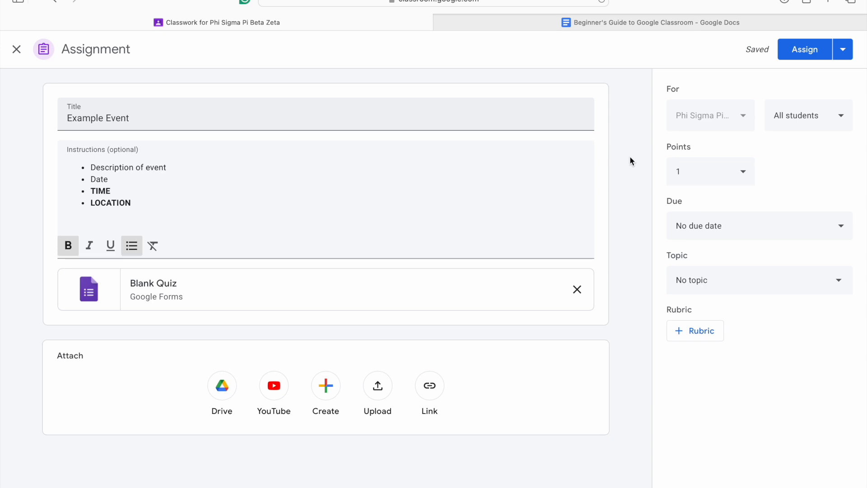
- Set the assignment's due date to Jan 1, 2030, leaving the optional due time empty
click(686, 223)
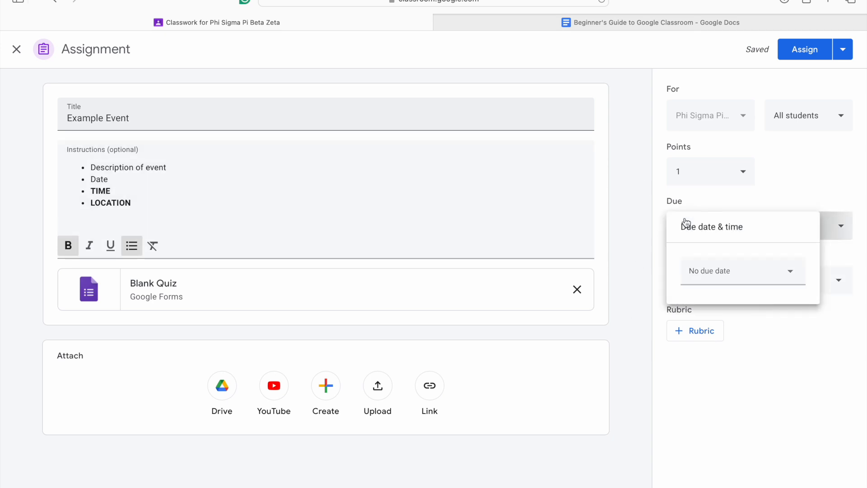
click(709, 269)
drag(730, 273, 691, 274)
key(BackSpace)
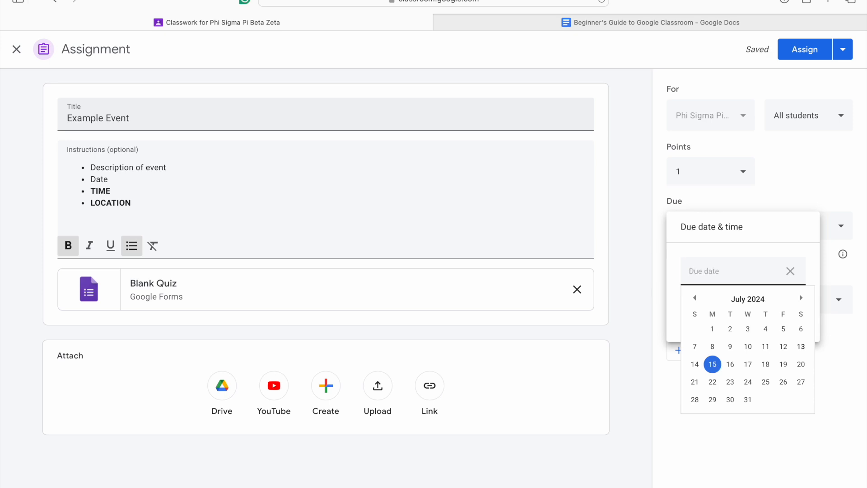
text(Jan 1, 2030)
click(736, 312)
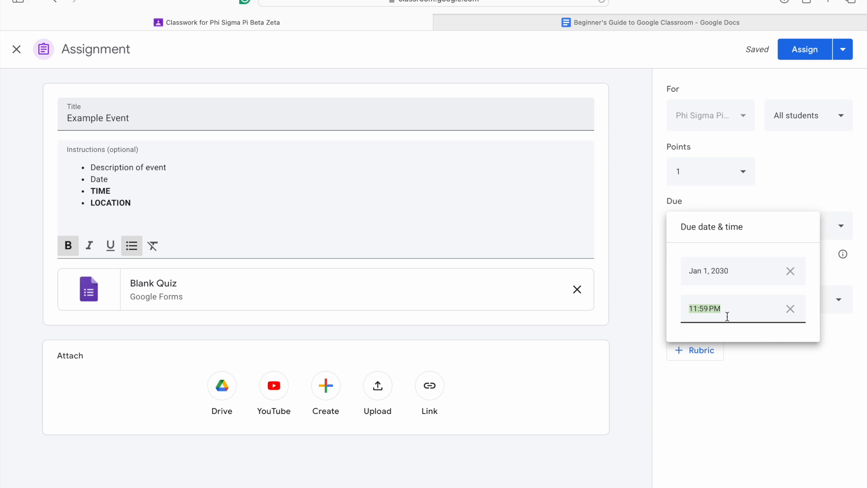
click(791, 313)
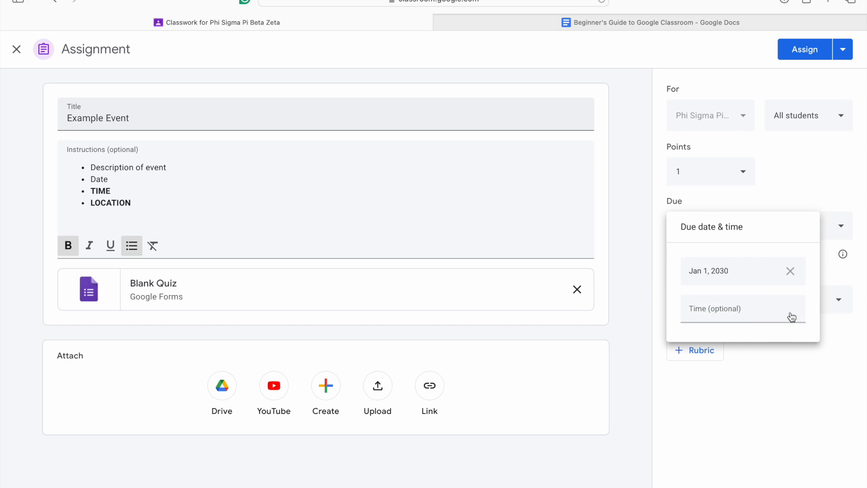
click(781, 343)
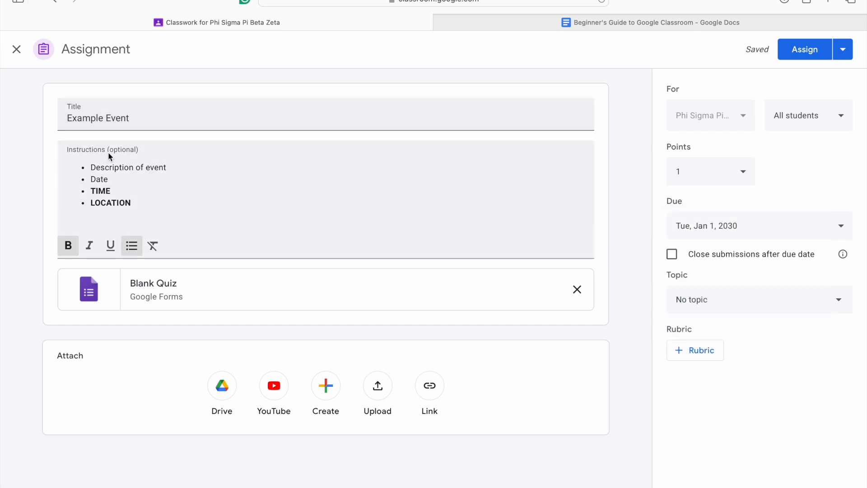
- Add a due time of 7:00 PM to the assignment, leaving submissions open after the due date
click(763, 232)
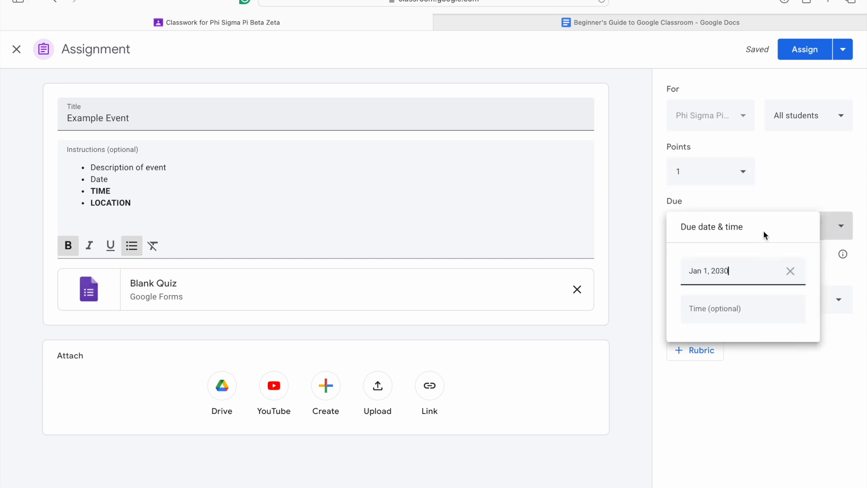
click(747, 302)
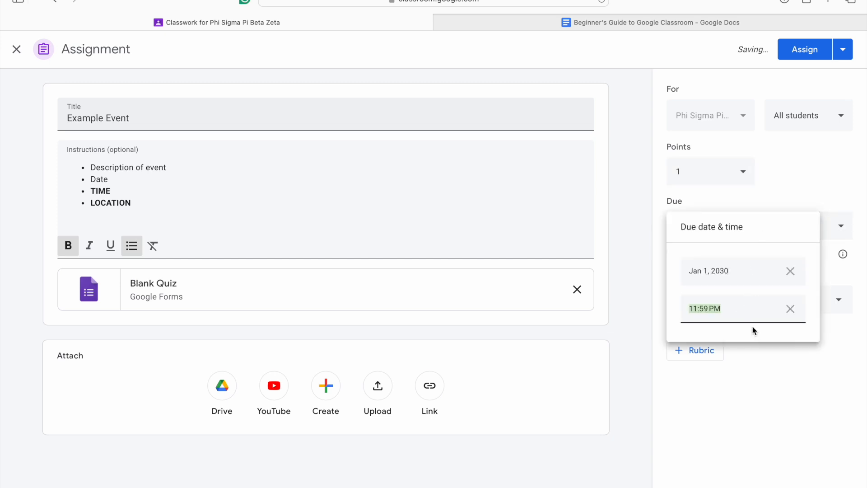
key(BackSpace)
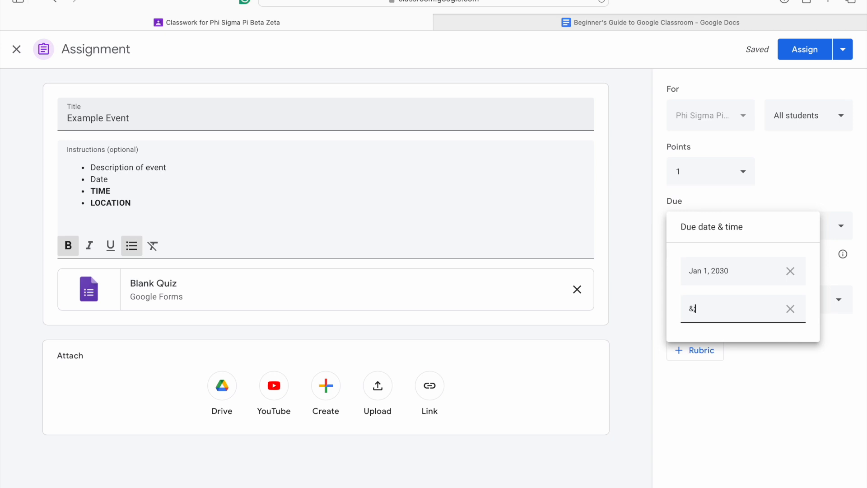
text(&)
key(BackSpace)
text(7:00)
click(783, 399)
click(672, 255)
click(672, 254)
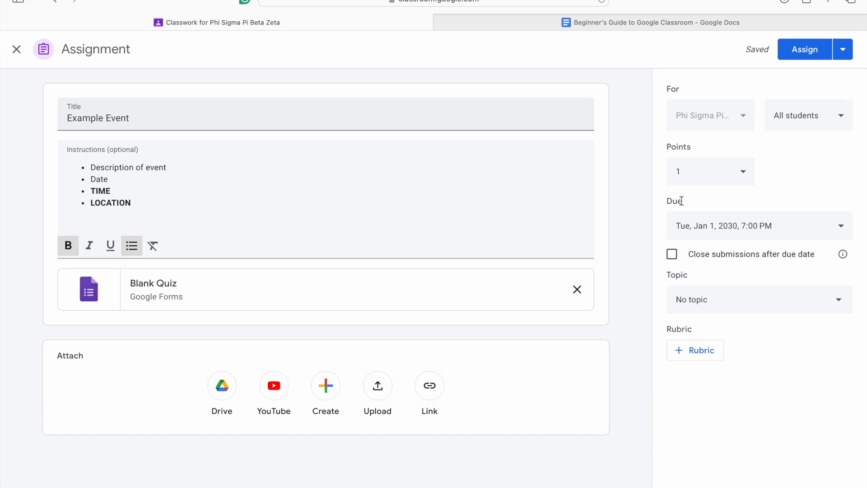
- Assign the post to the General topic
click(714, 305)
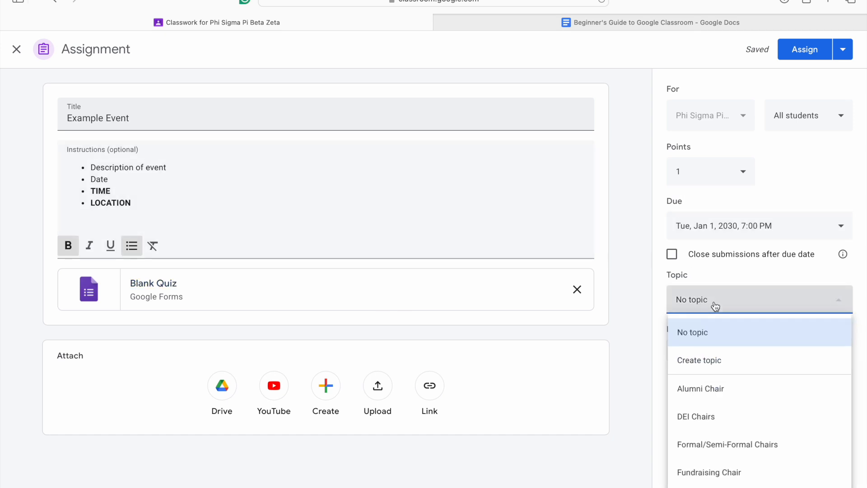
scroll(720, 419, down, 3)
scroll(723, 420, down, 3)
scroll(744, 475, down, 3)
scroll(744, 476, up, 3)
scroll(743, 475, down, 2)
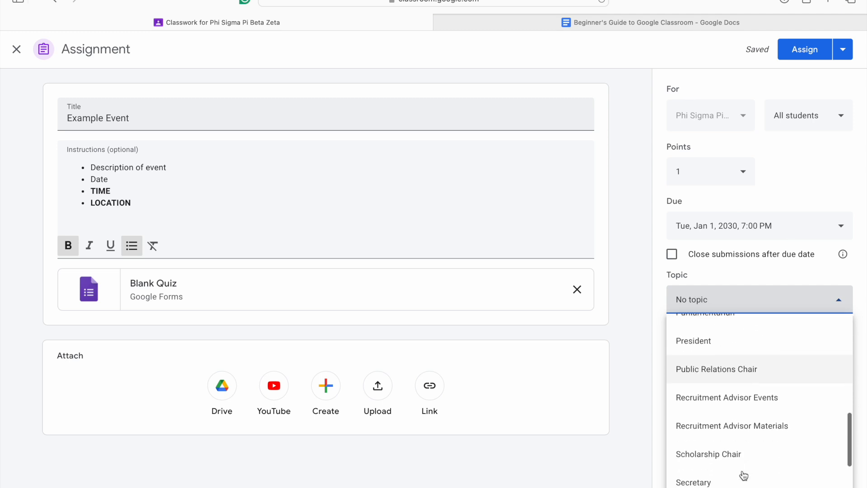
scroll(743, 474, up, 3)
scroll(723, 409, up, 2)
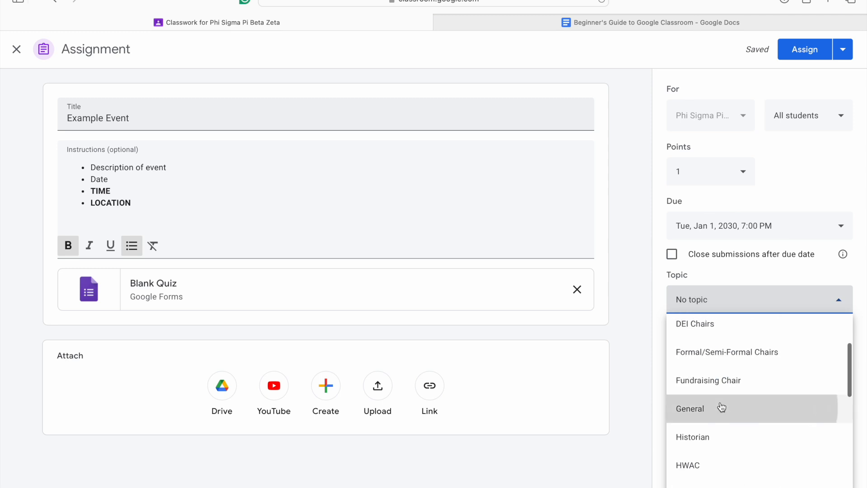
click(721, 407)
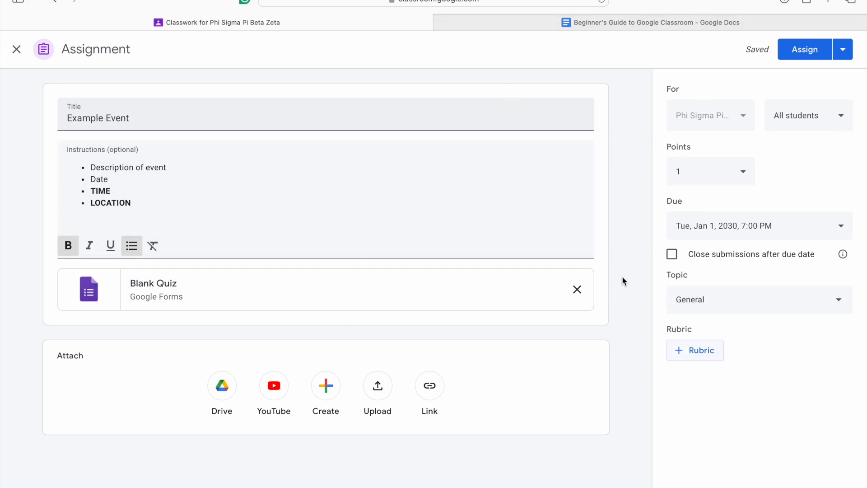
- Open the attached Blank Quiz in Google Forms and rename the form file as "Check-In"
click(147, 290)
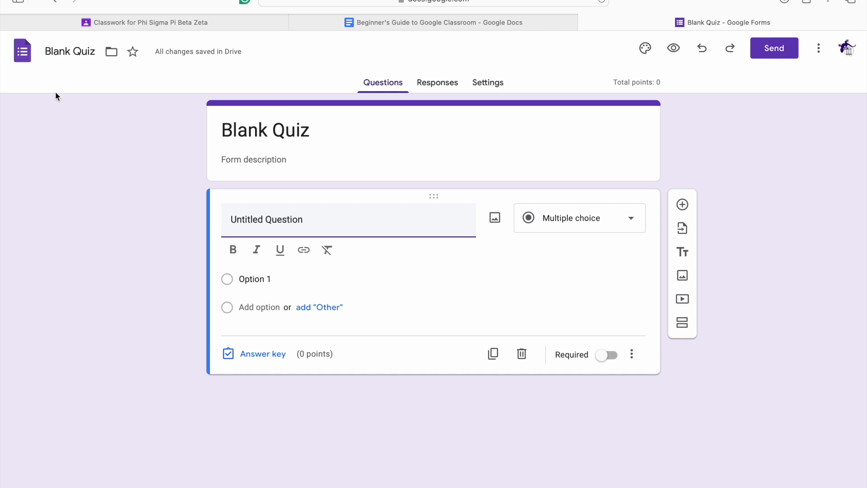
click(59, 51)
drag(95, 52, 46, 55)
text(Check-In)
key(BackSpace)
text(n)
click(56, 126)
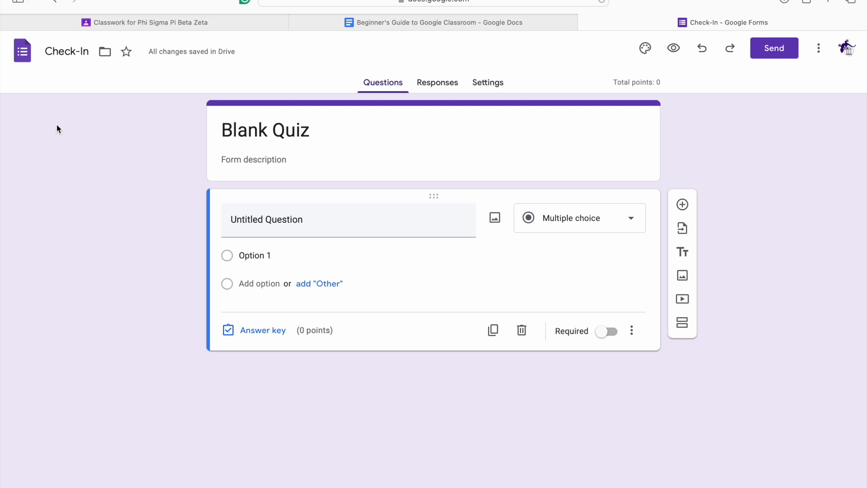
- Replace the form's heading with the title "Check-In"
click(226, 137)
drag(310, 137, 221, 138)
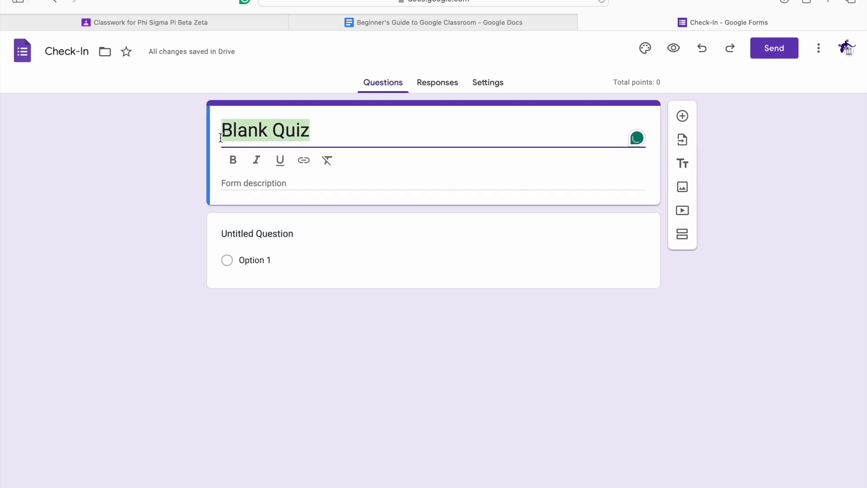
text(Check-In)
click(129, 142)
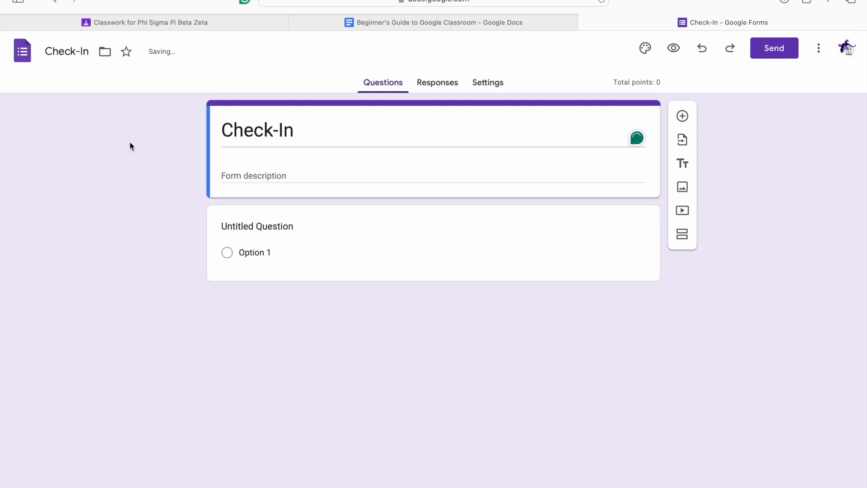
- Enter "Event name, date, time" as the form description
click(318, 161)
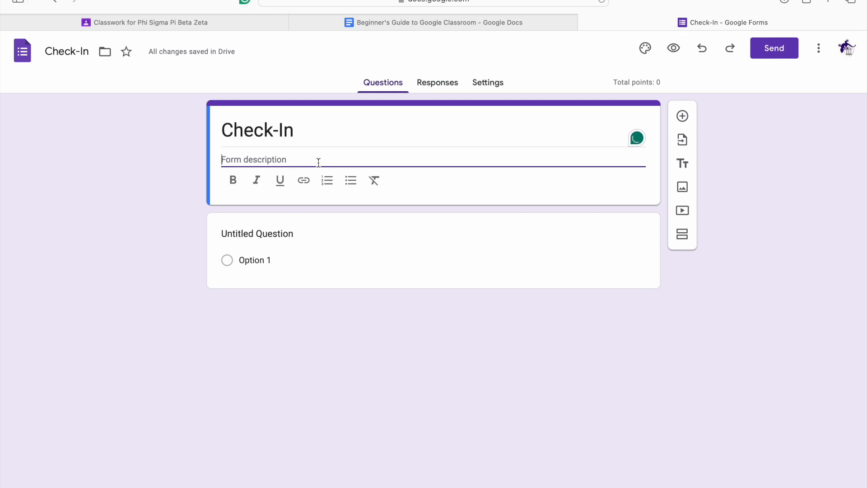
text(Event na)
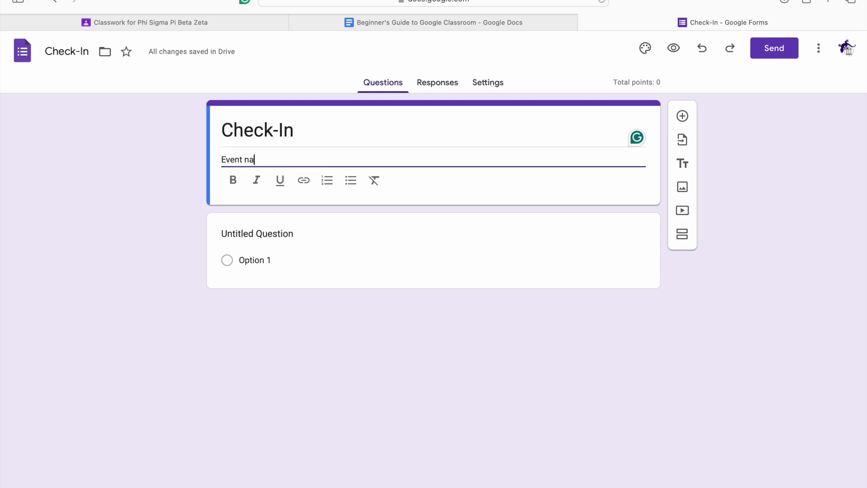
text(me, date, time,)
key(BackSpace)
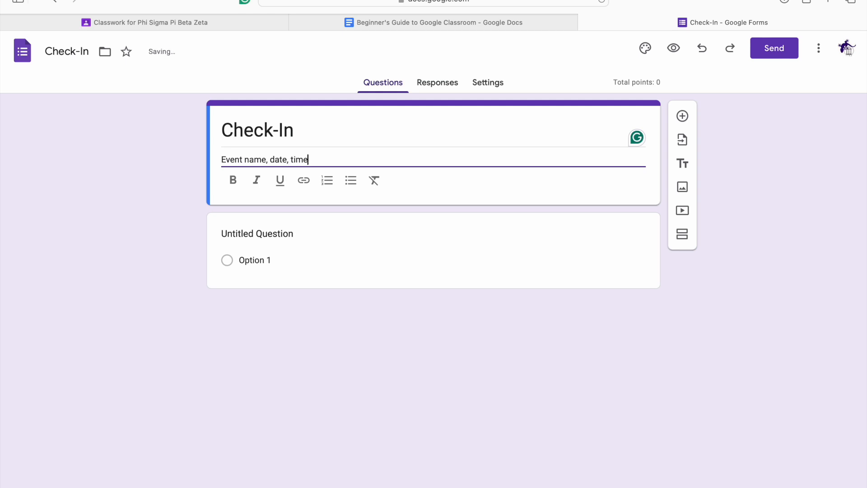
- Turn the untitled question into a required short-answer question reading "What is your name?"
click(177, 217)
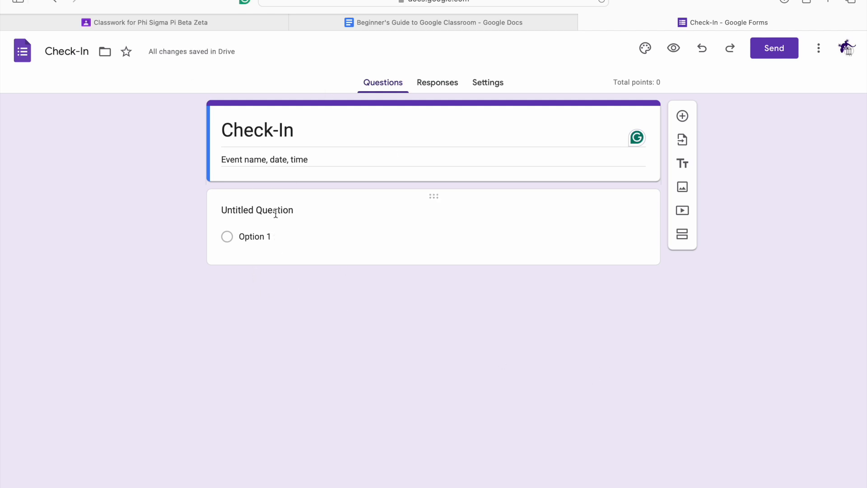
click(276, 213)
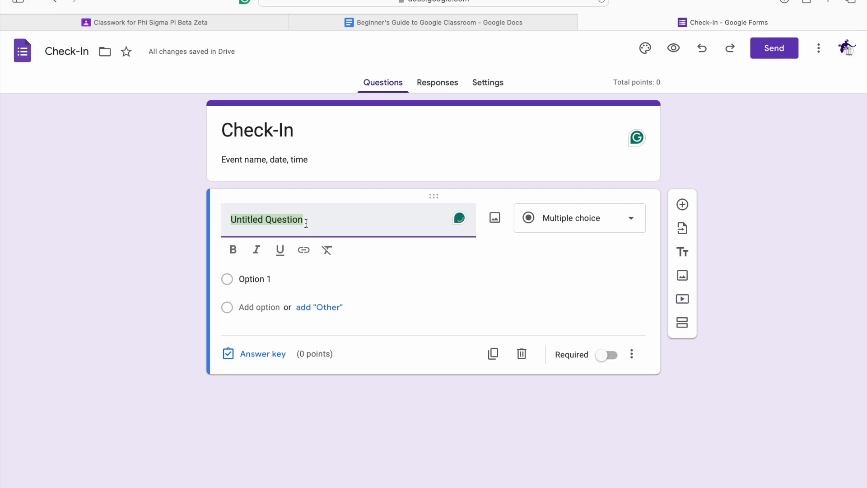
text(What is y)
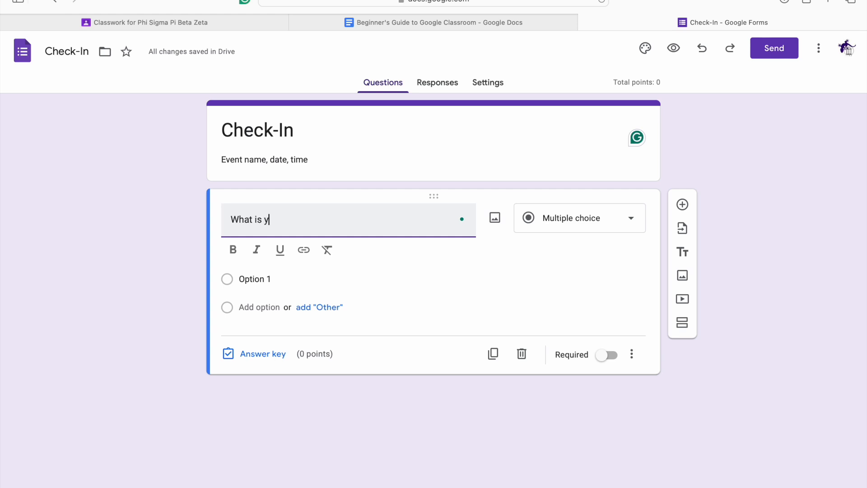
text(our name)
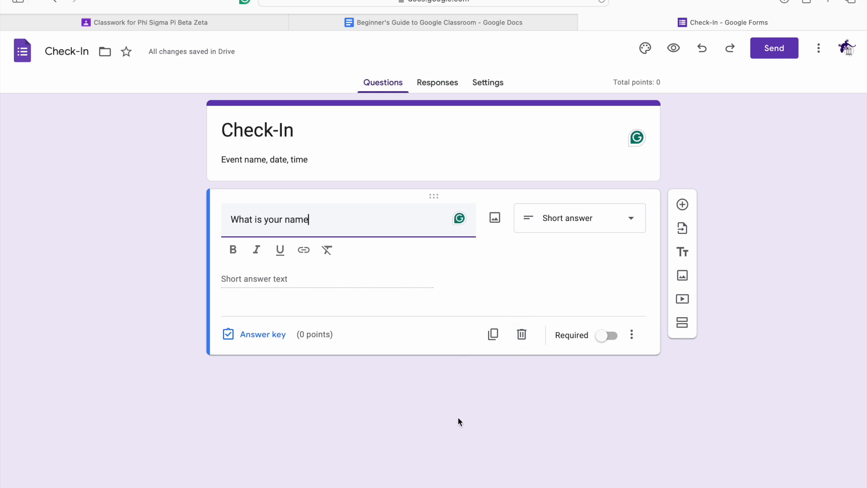
text(?)
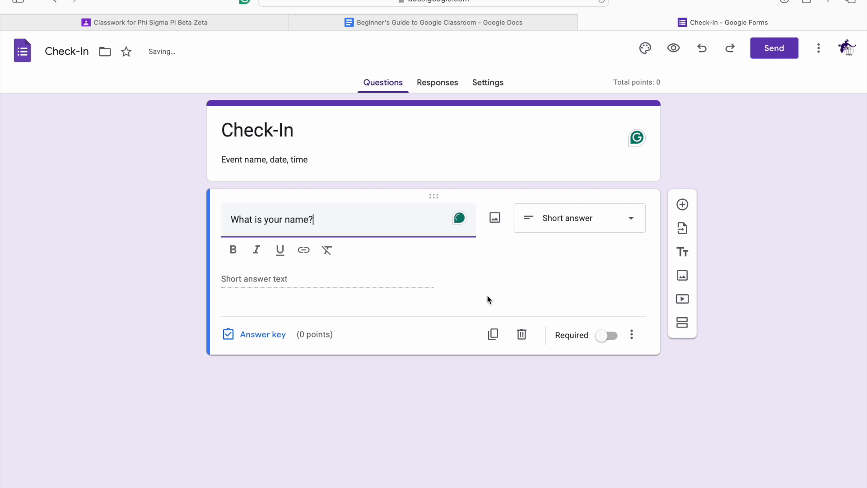
click(611, 343)
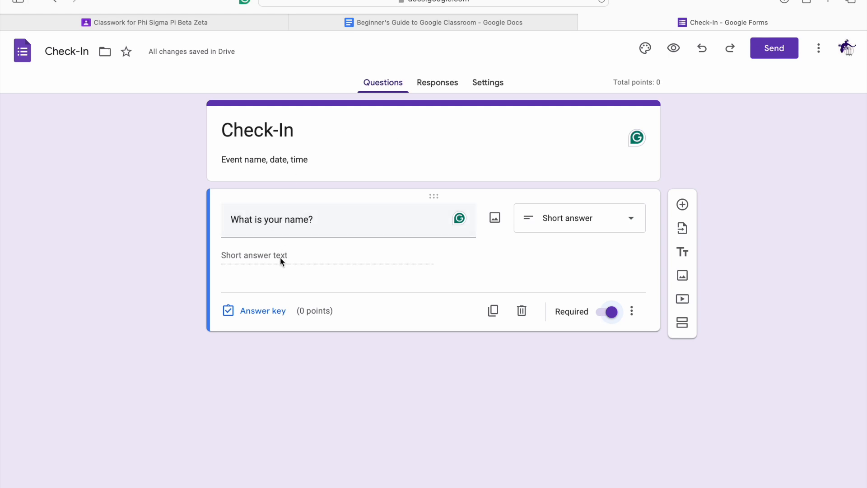
- Add a required short-answer question titled "Check-In Code" below the name question
click(681, 207)
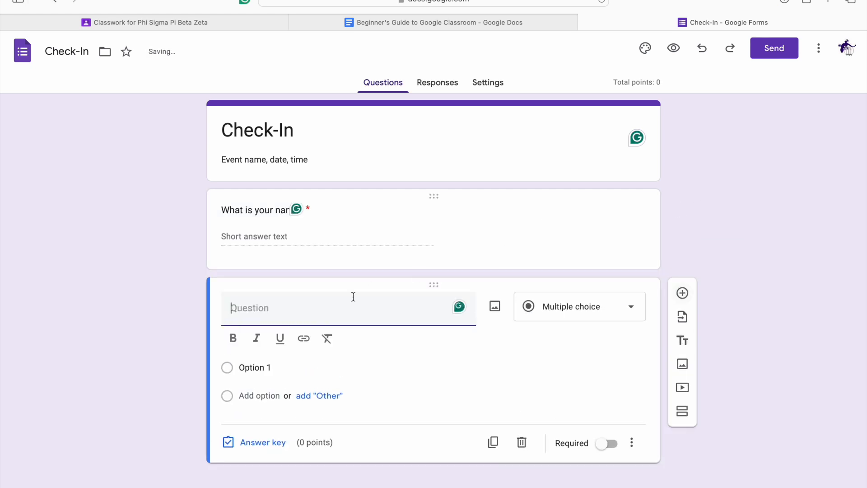
text(Chec)
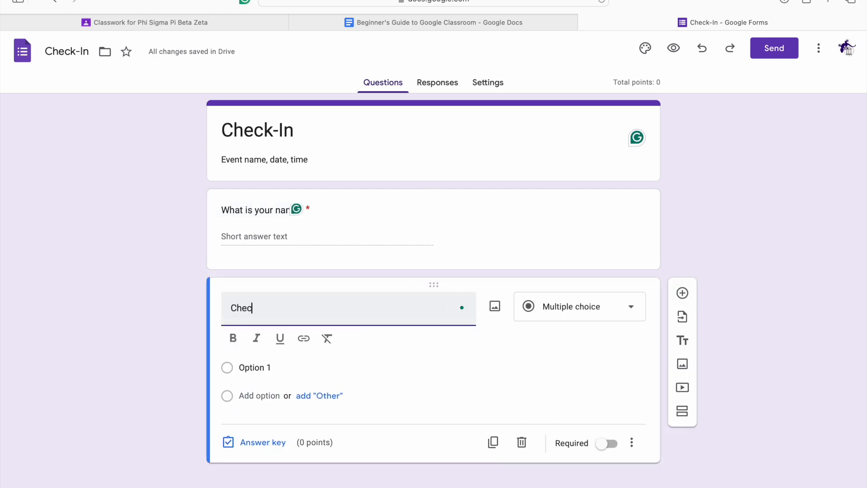
text(k-In Code)
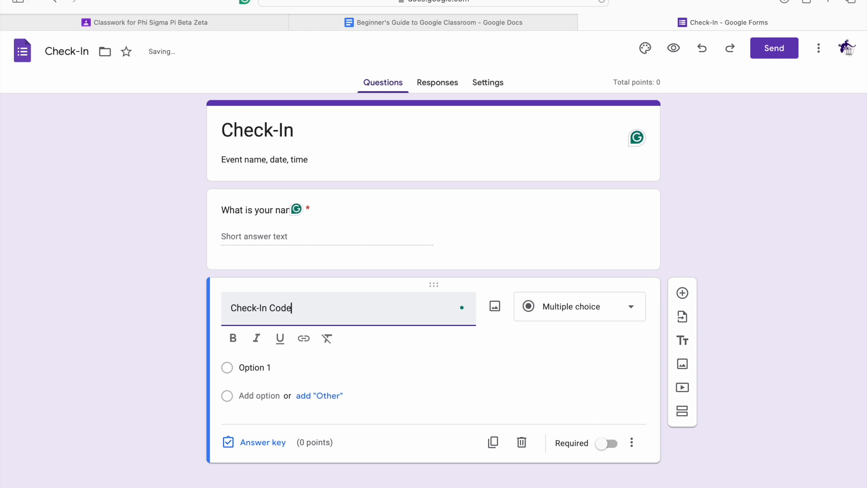
click(572, 310)
click(566, 169)
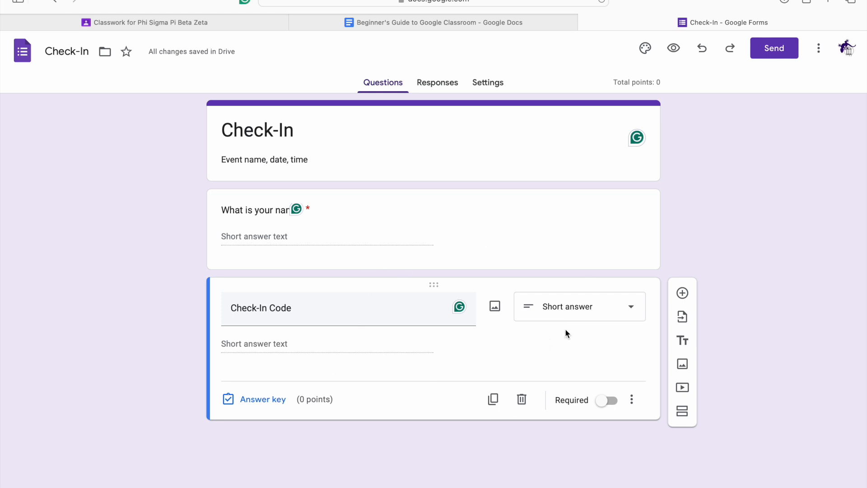
click(610, 403)
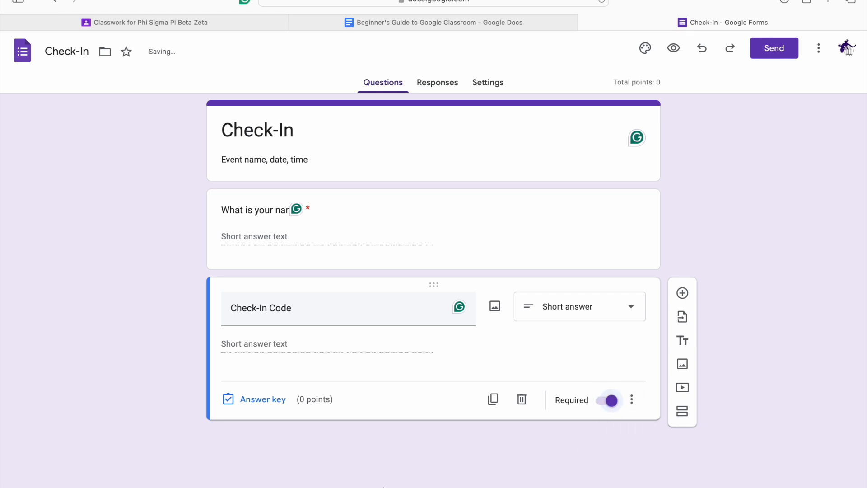
- Set "check in code" as the correct answer to the Check-In Code question and make it worth 1 point
click(274, 401)
click(270, 370)
text(Correct Answer)
drag(281, 369, 189, 369)
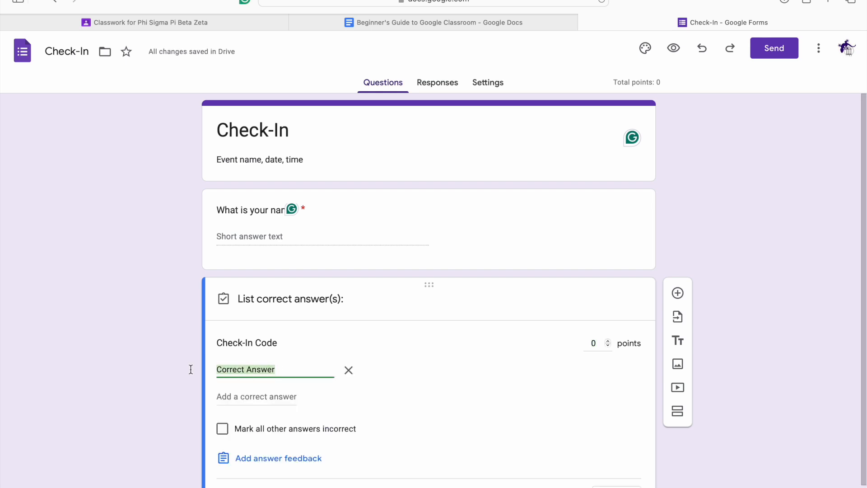
text(checkin)
key(BackSpace)
key(BackSpace)
text(in code)
click(456, 382)
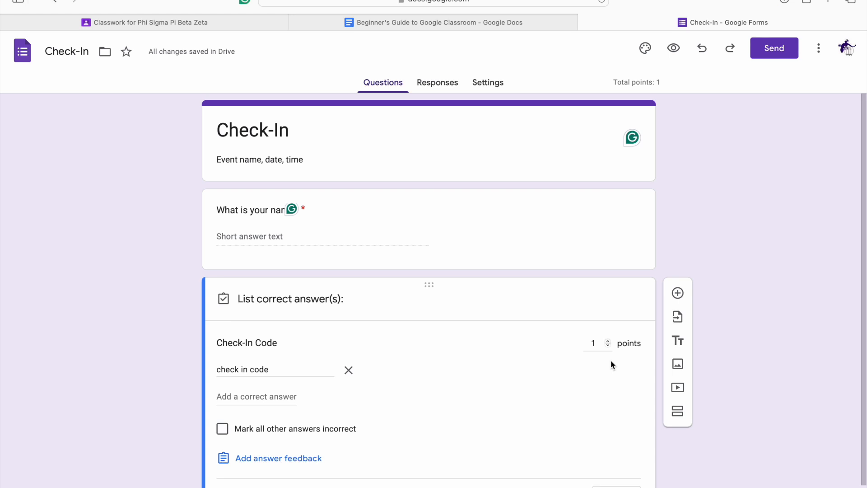
- Mark all other answers to the Check-In Code question as incorrect and finish its answer key
click(222, 428)
scroll(359, 460, down, 1)
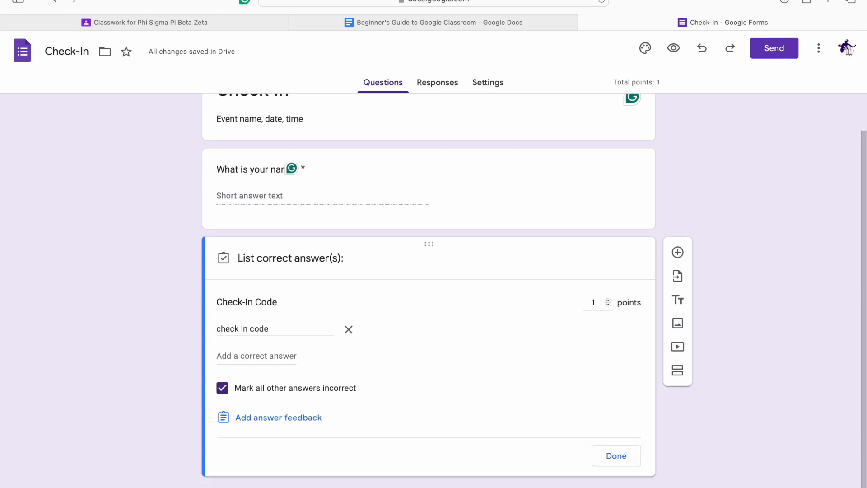
click(631, 459)
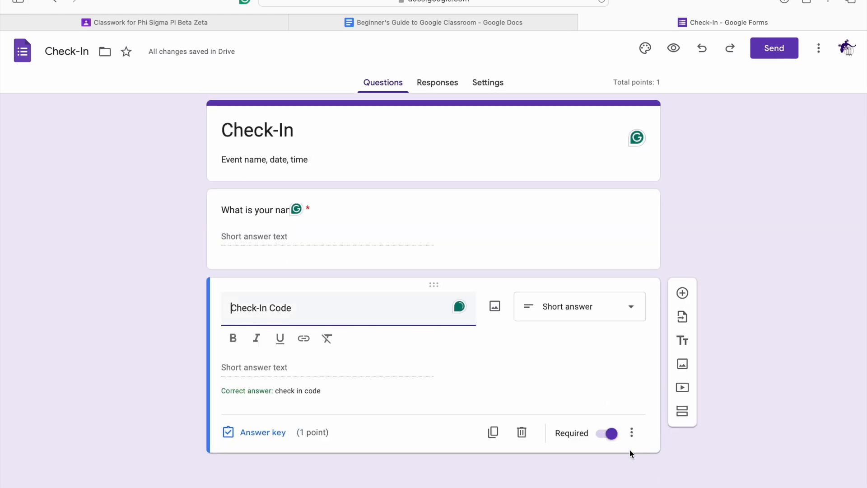
click(277, 391)
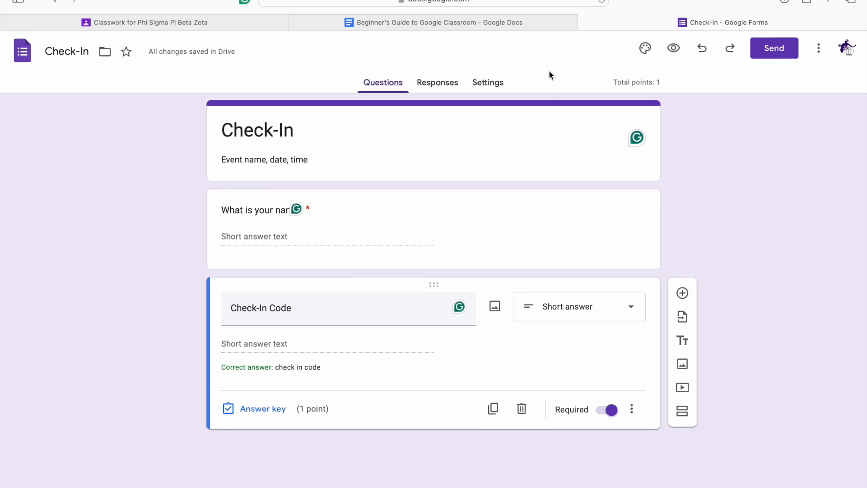
- Switch to Google Classroom and assign the Example Event assignment to all students
click(262, 25)
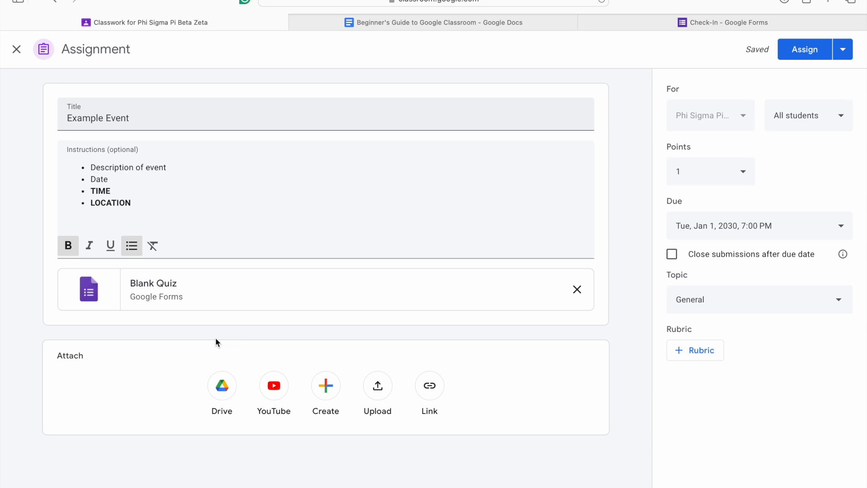
click(843, 52)
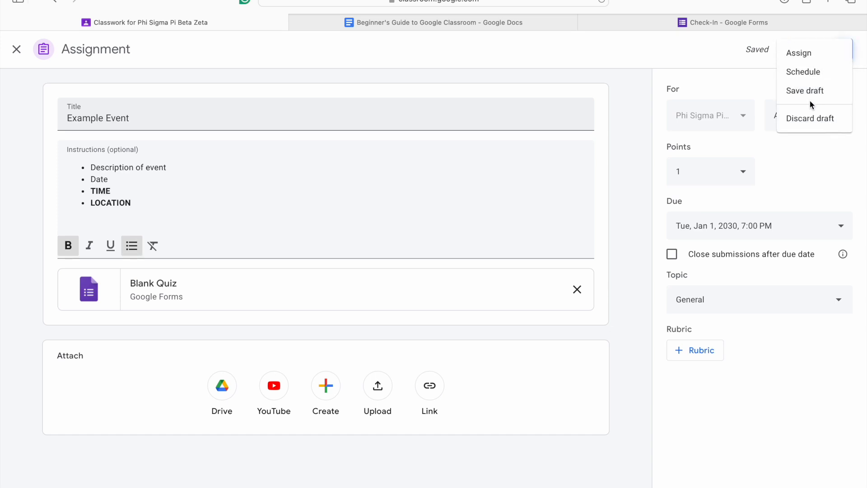
click(790, 161)
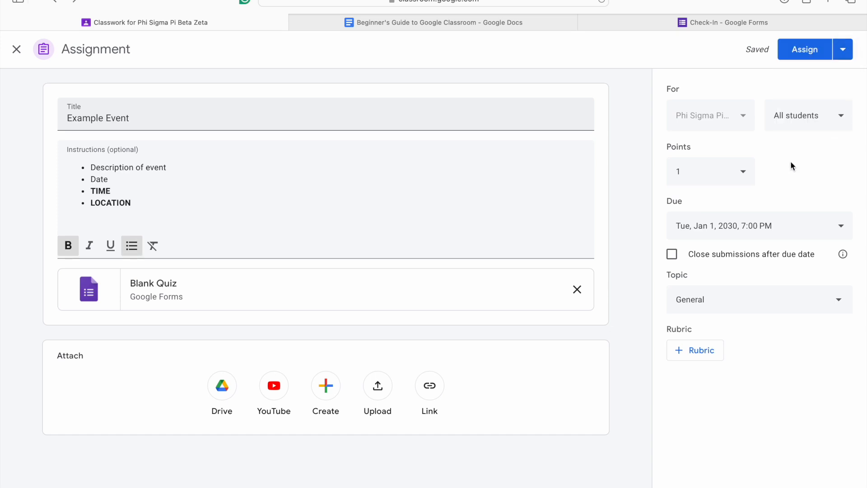
click(807, 55)
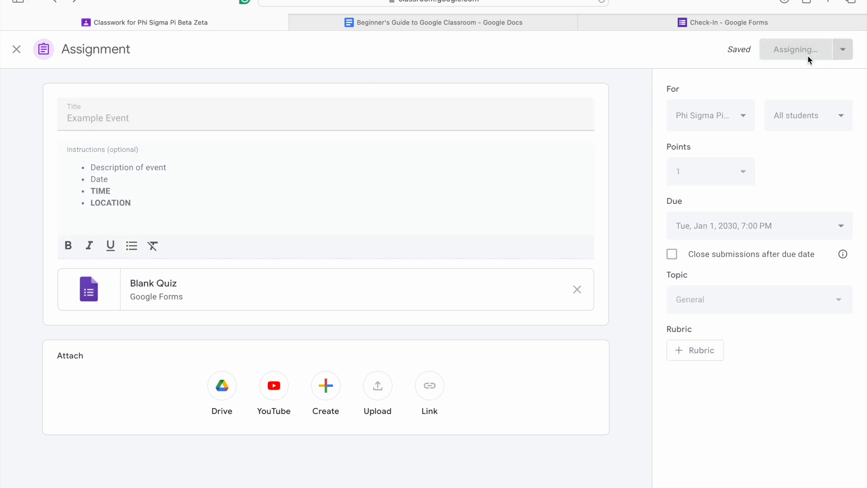
- Move the Example Event assignment below Example Assignment within the General topic
scroll(625, 172, down, 3)
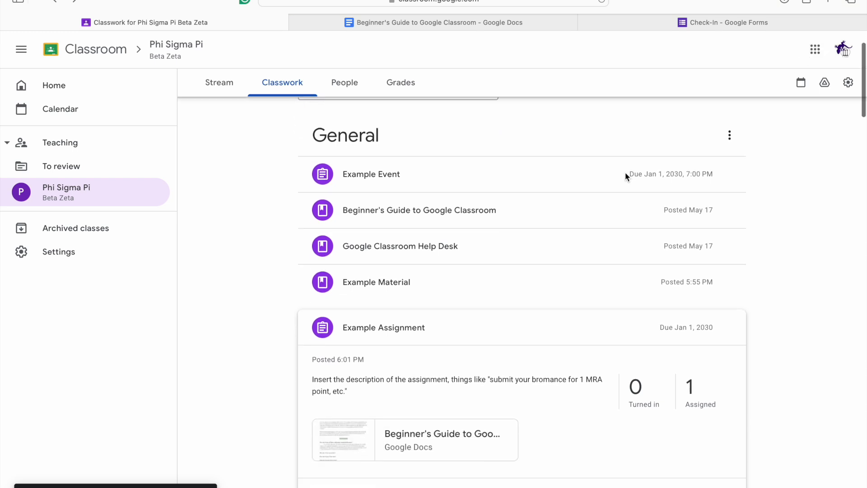
scroll(528, 226, up, 1)
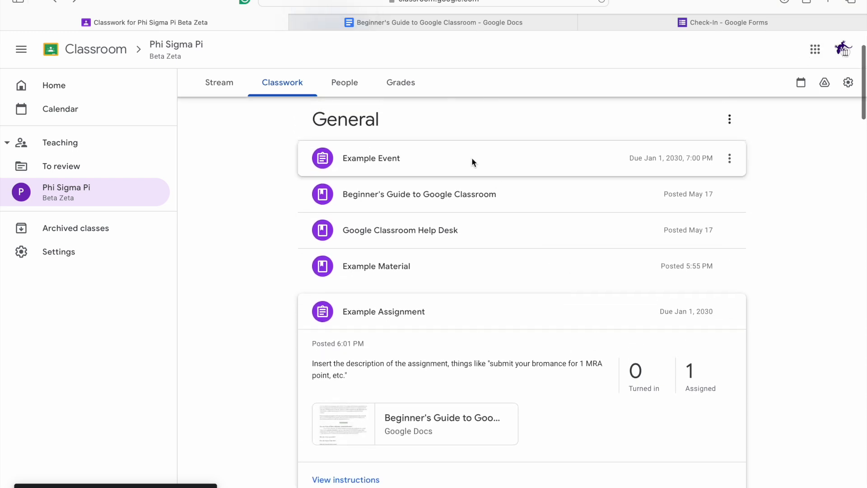
drag(479, 159, 560, 341)
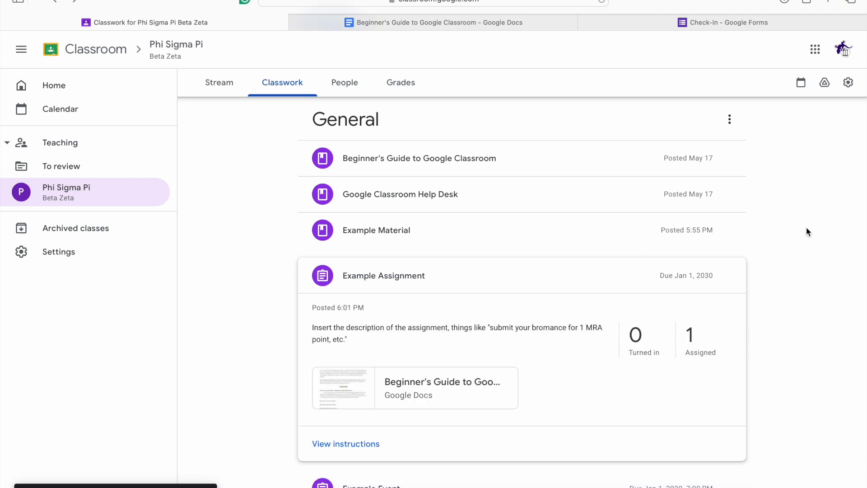
- Expand the Example Event and Example Assignment posts to review their instructions, attachments and turned-in counts
scroll(806, 229, down, 3)
click(473, 323)
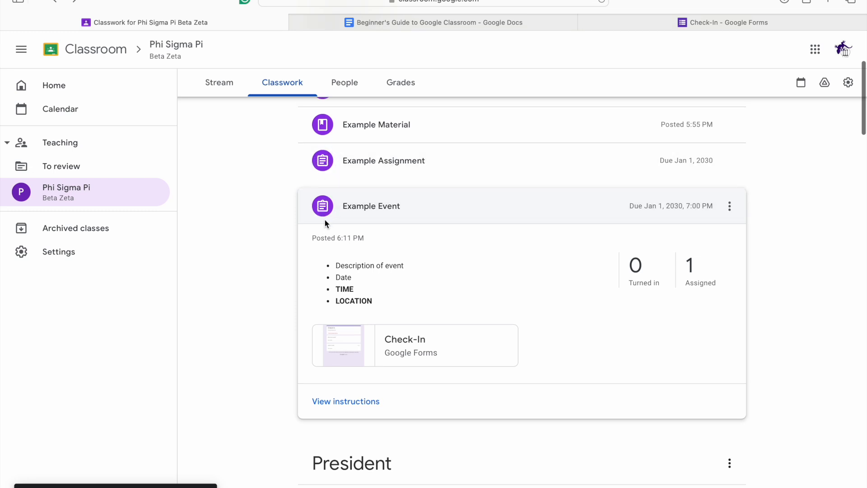
scroll(511, 257, down, 1)
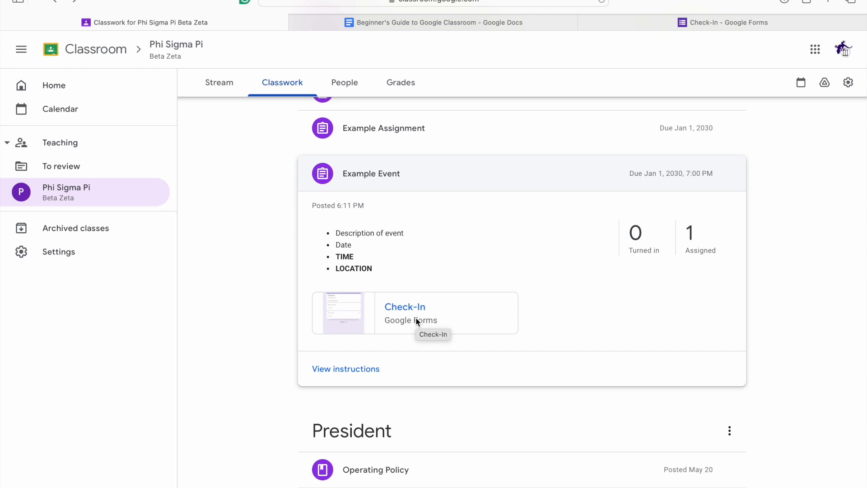
click(387, 128)
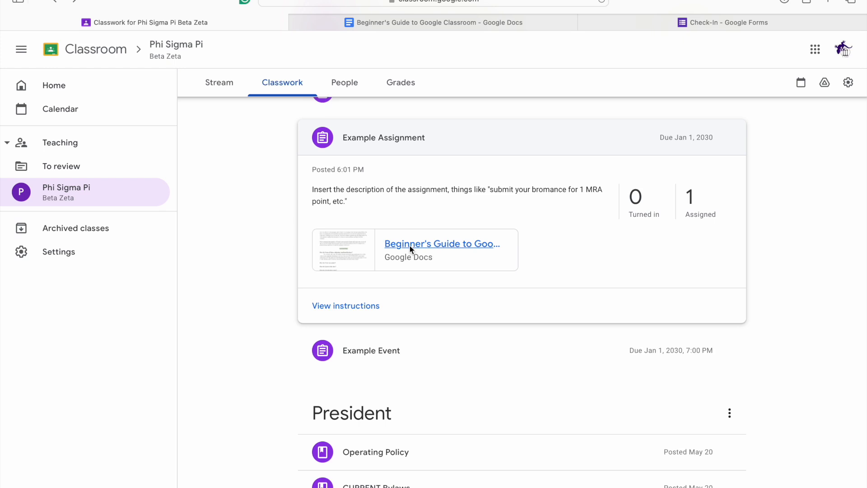
click(404, 351)
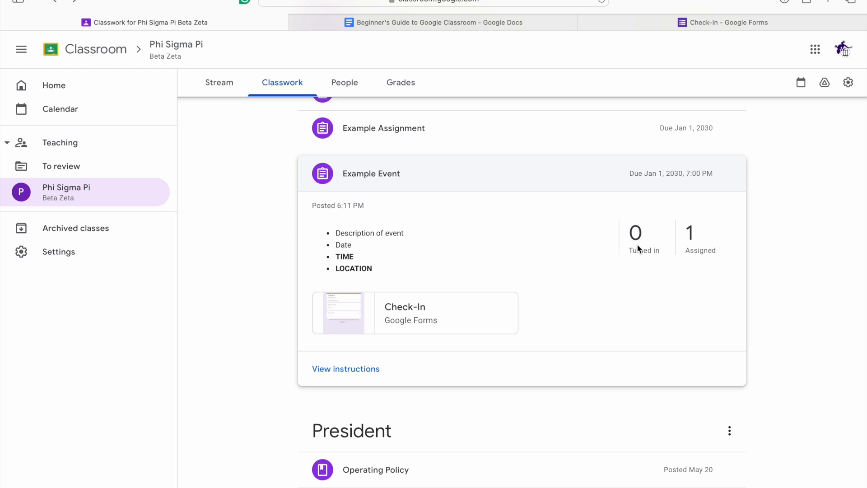
scroll(627, 259, up, 1)
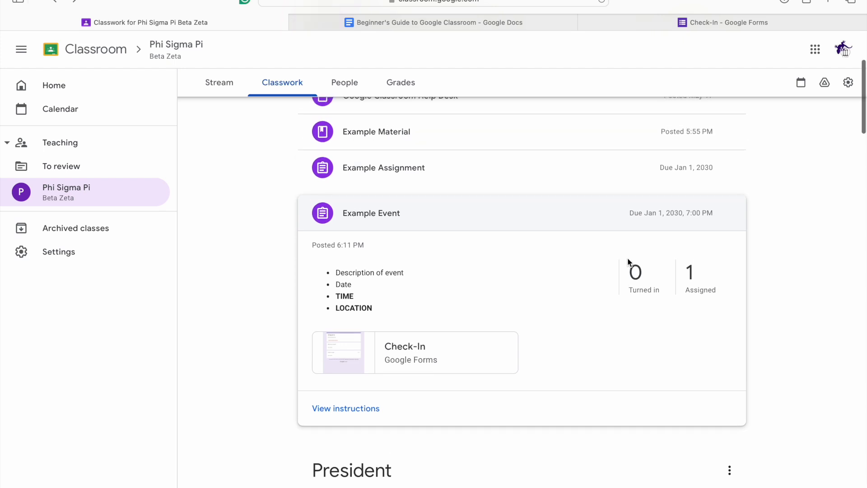